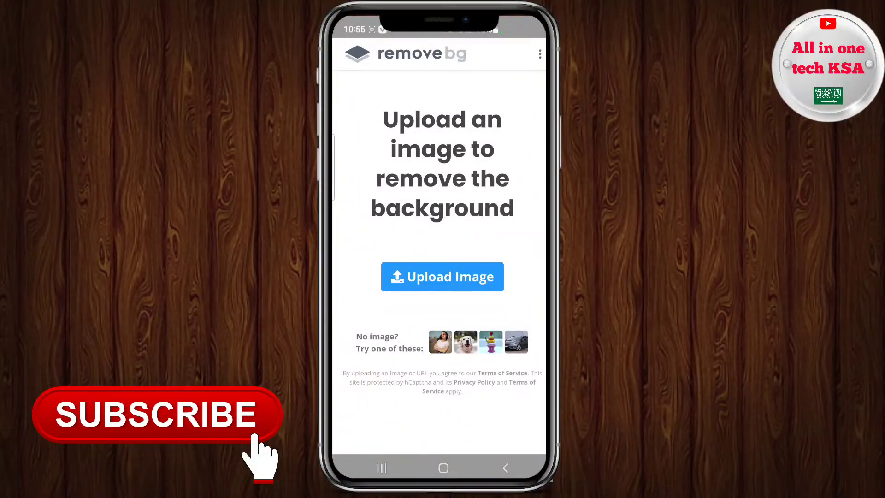
Start a gallery upload in remove.bg and open the album holding the portrait photo
left_click_drag(441, 253, 368, 100)
mouse_move(425, 243)
left_mouse_down()
mouse_move(362, 279)
mouse_move(500, 294)
mouse_move(390, 237)
mouse_move(371, 250)
left_mouse_up()
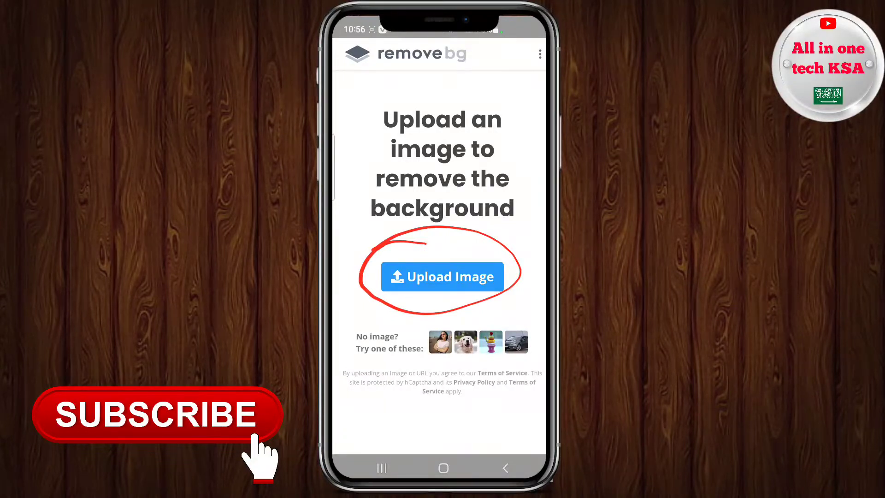
left_click(428, 272)
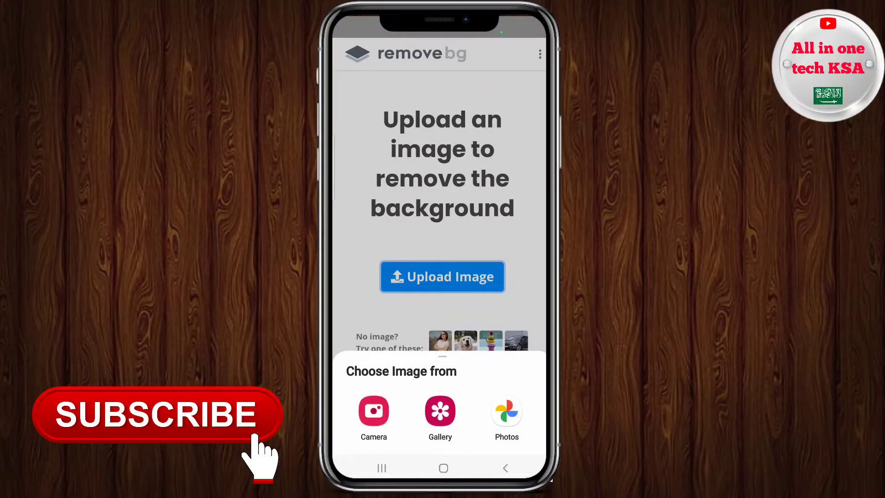
left_click(440, 411)
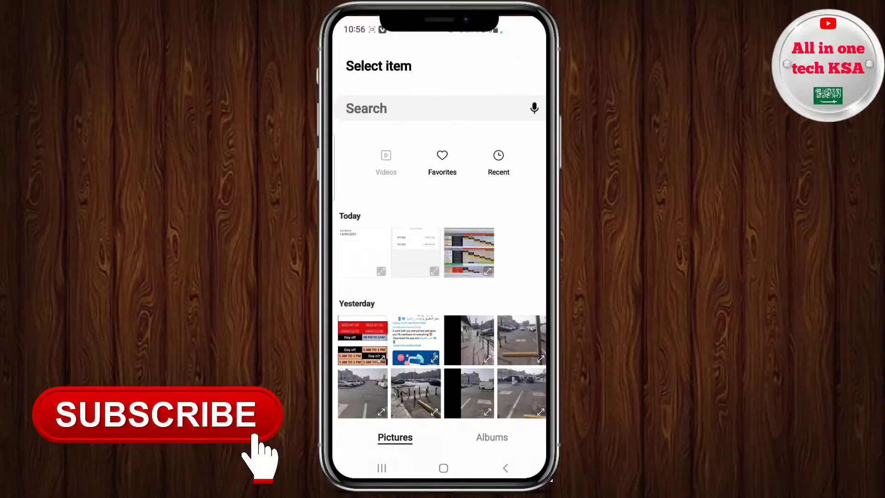
left_click(492, 437)
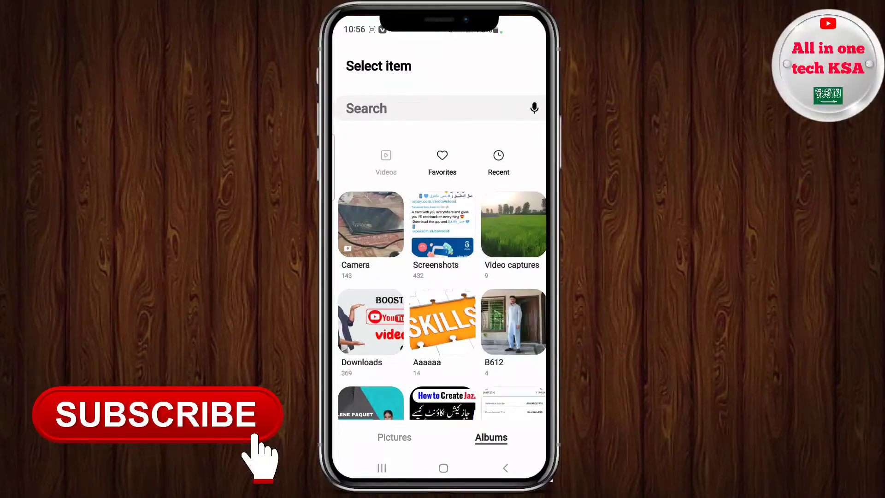
scroll(442, 252, "down", 10)
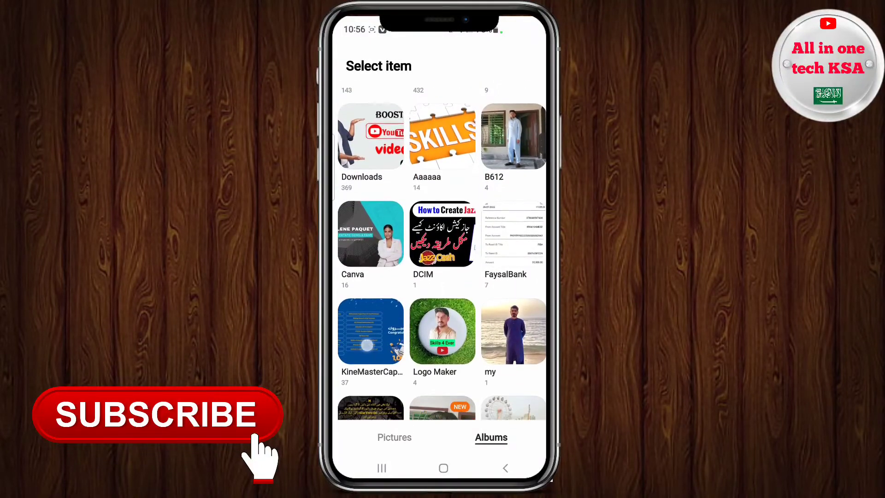
left_click(429, 265)
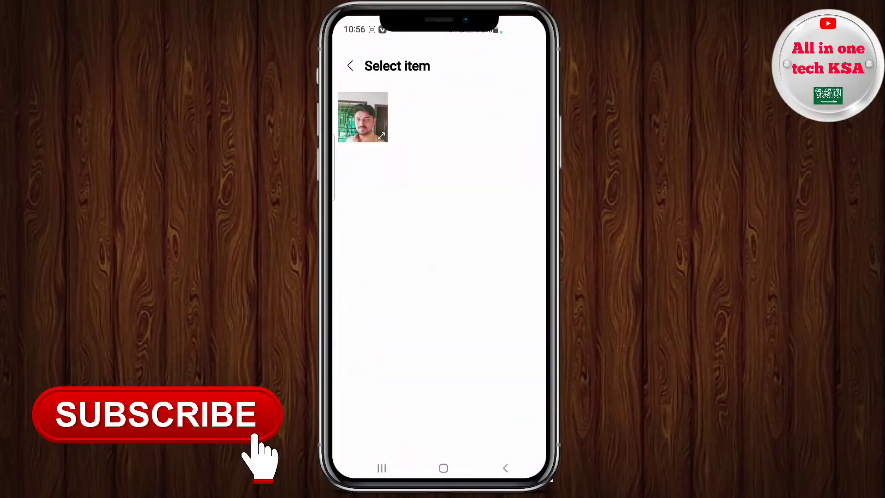
Upload the portrait thumbnail and wait for remove.bg to cut out the man
left_click(362, 117)
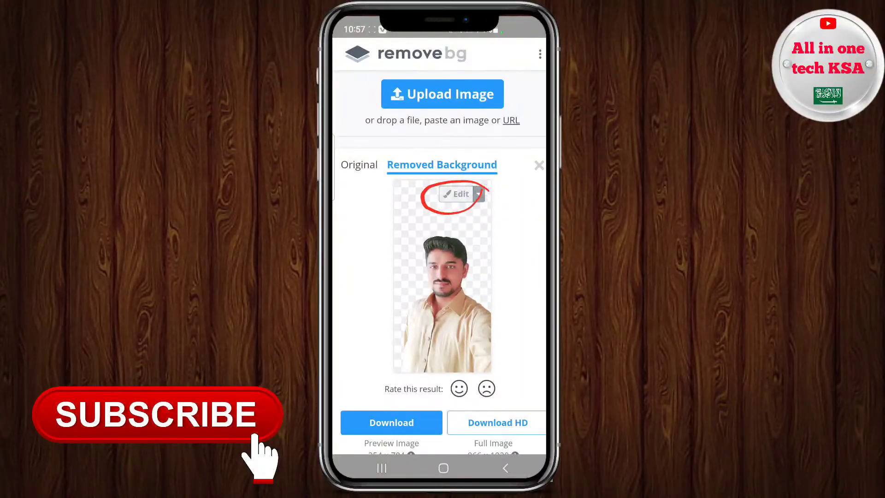
Open the cut-out portrait in the editor and browse to the Background panel's Color row
left_click(479, 194)
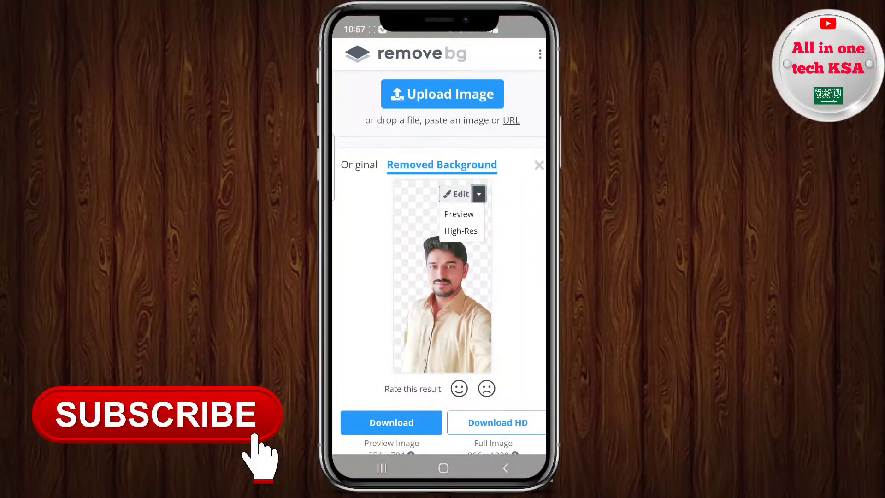
left_click(457, 194)
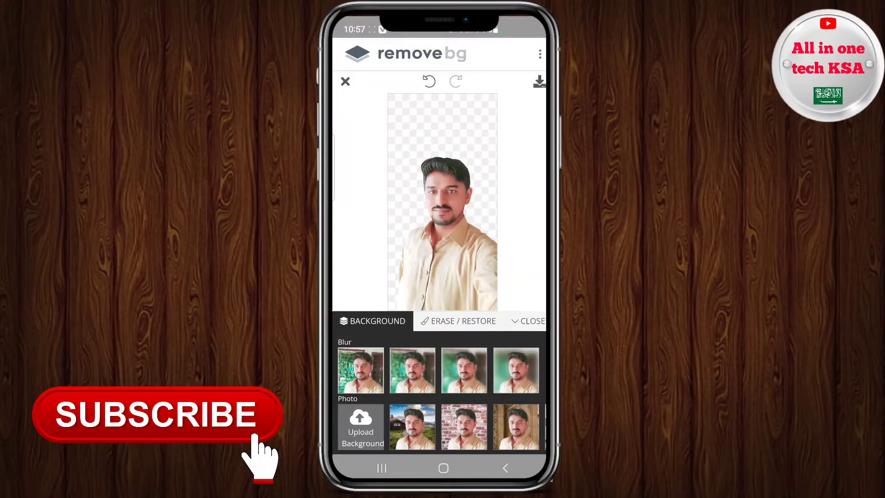
scroll(439, 427, "right", 3)
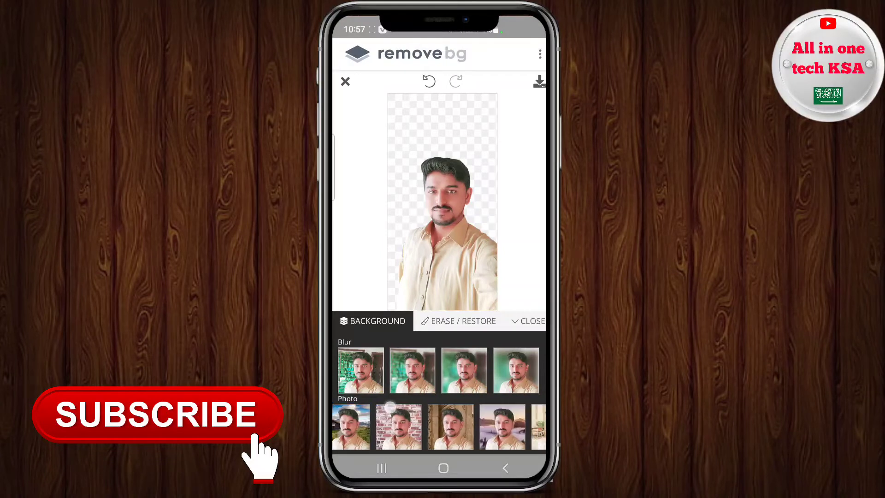
scroll(438, 427, "right", 3)
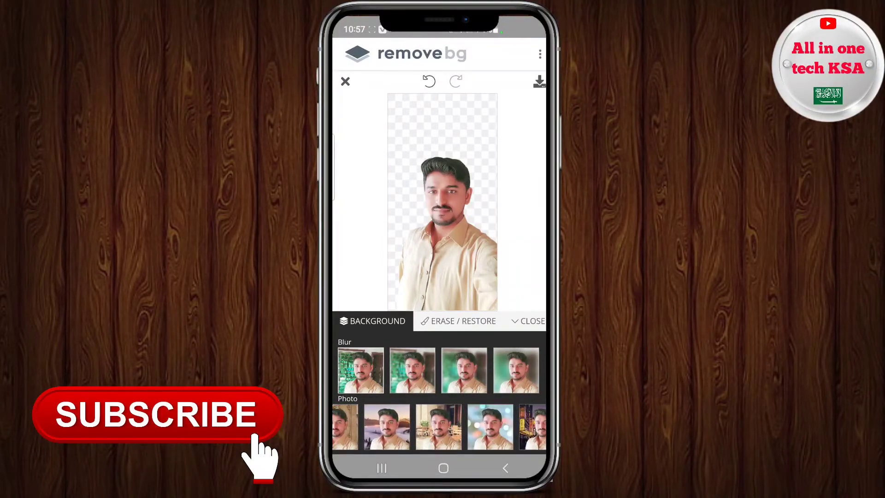
scroll(439, 428, "right", 3)
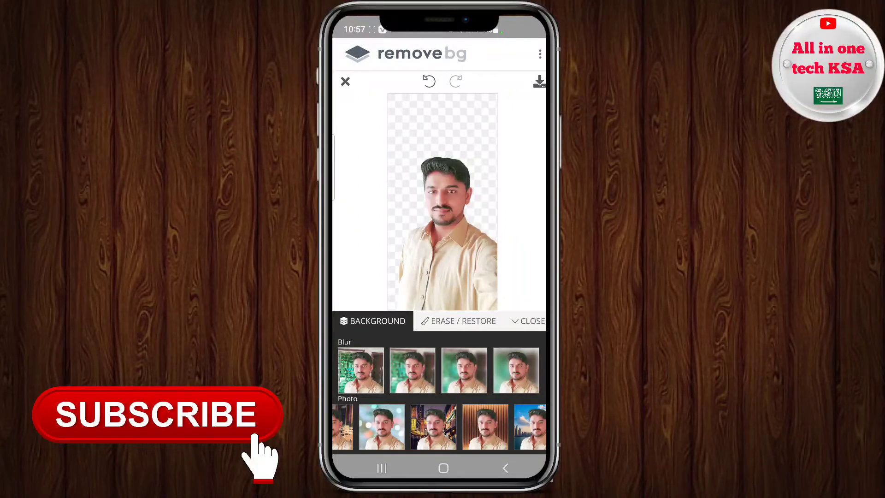
scroll(439, 392, "down", 3)
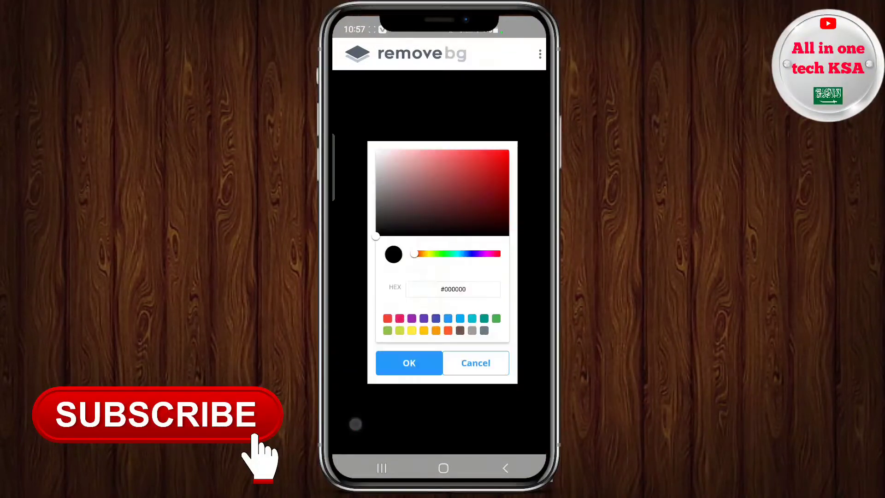
Apply an indigo background using the custom colour chooser
left_click(356, 424)
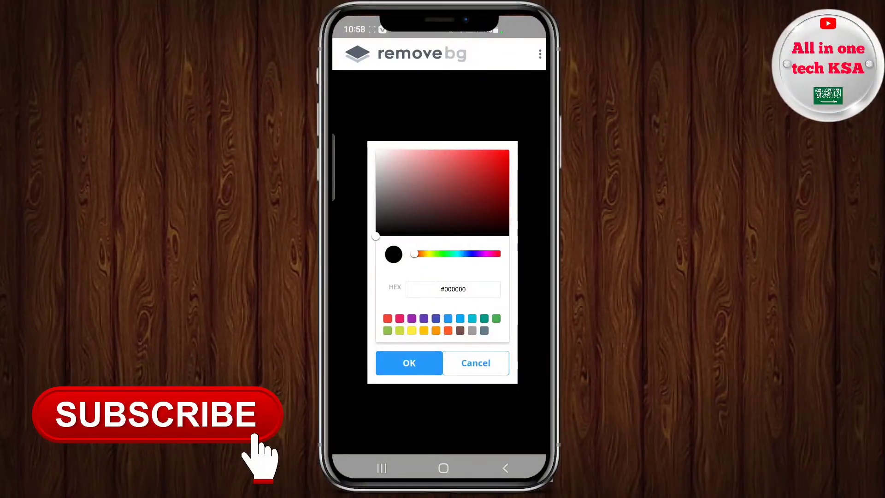
left_click(436, 318)
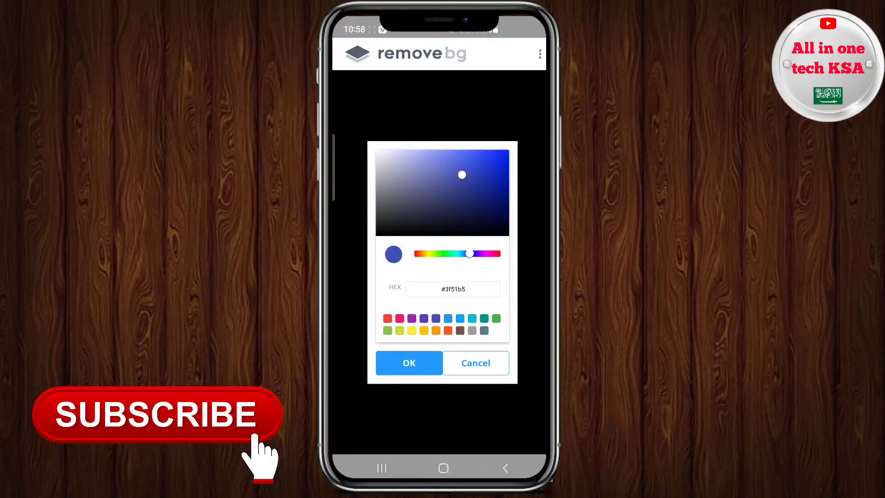
left_click(409, 363)
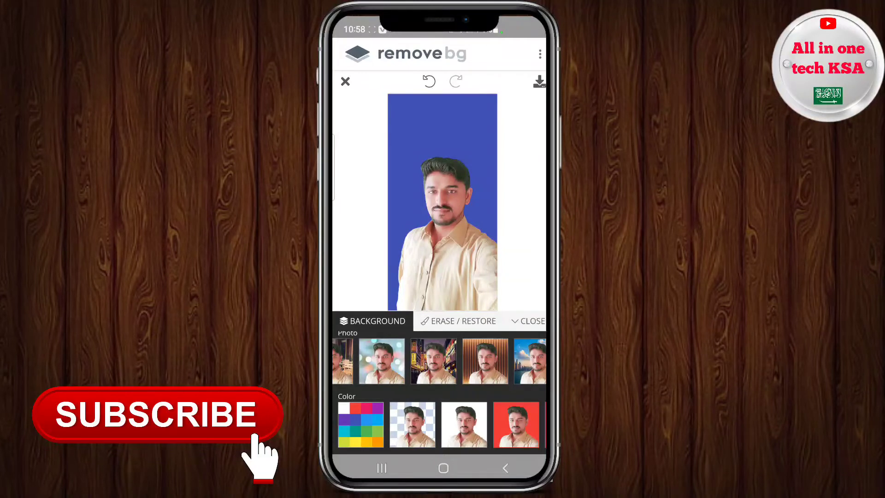
Try pink, purple and indigo swatches, then settle on the light-blue background
left_click_drag(508, 424, 406, 424)
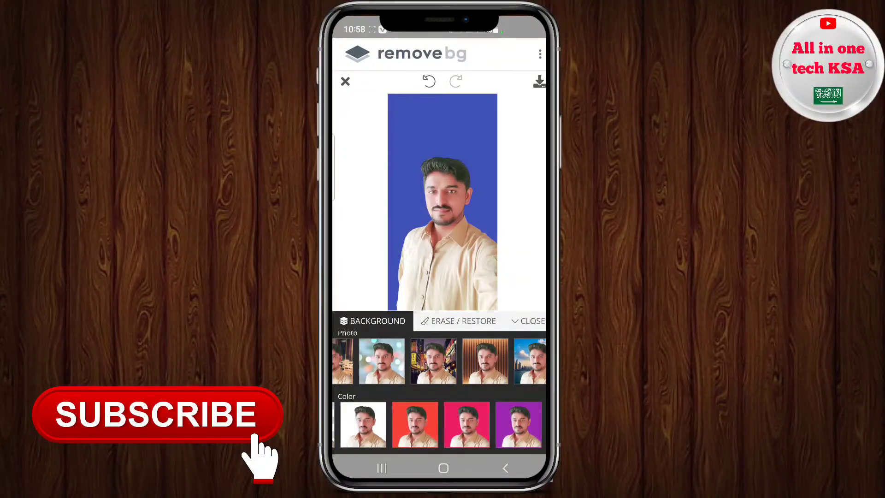
left_click(467, 424)
left_click_drag(507, 424, 406, 424)
left_click(369, 425)
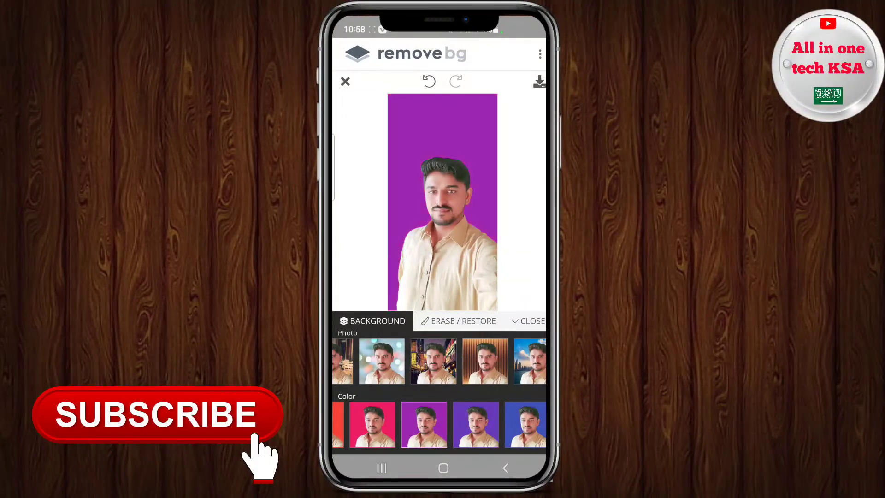
left_click(463, 424)
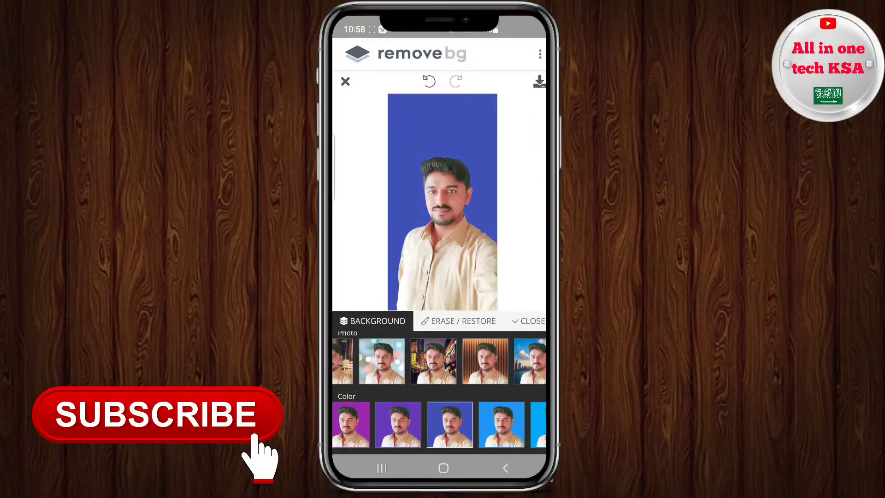
left_click_drag(451, 433, 381, 435)
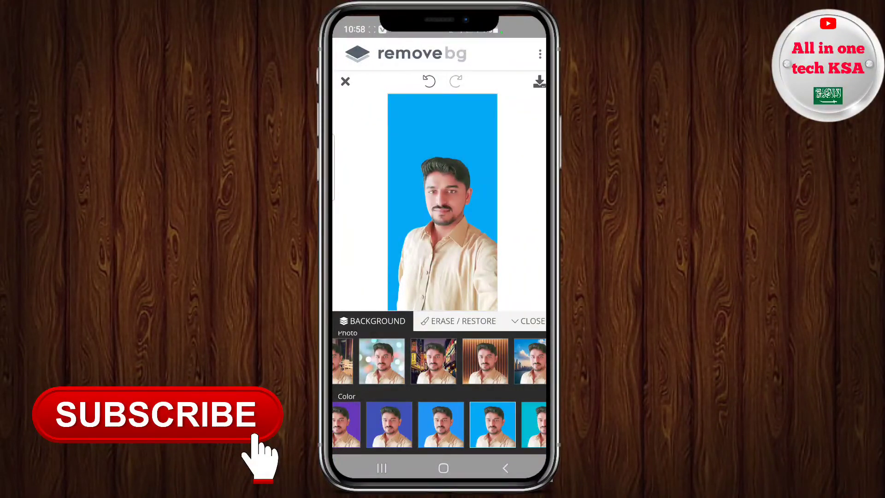
left_click(356, 246)
left_click(505, 468)
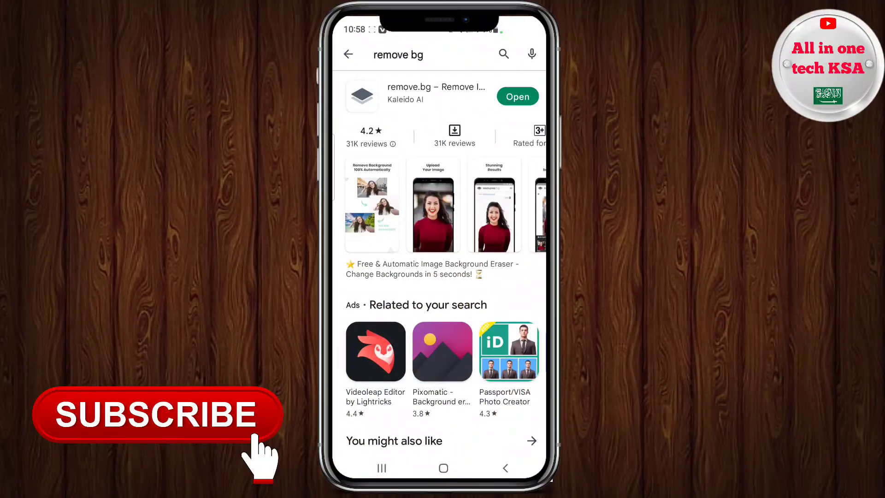
left_click(458, 107)
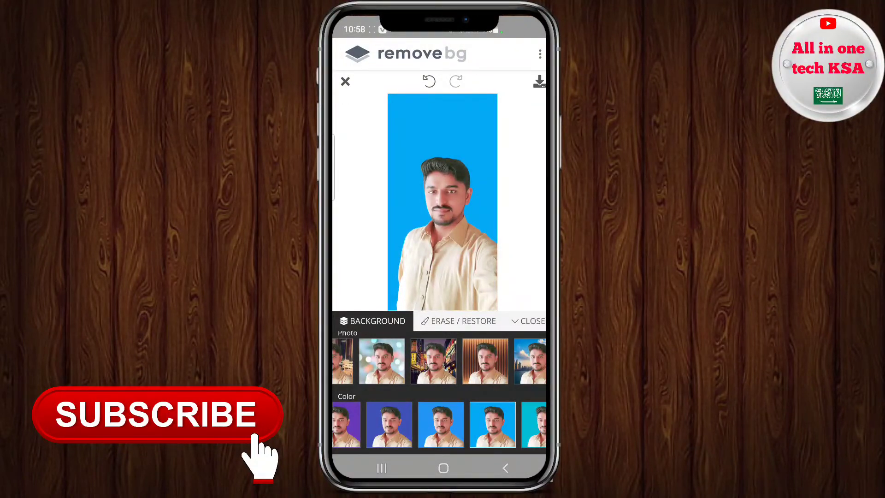
Download the light-blue-background portrait image to the phone
left_click(529, 321)
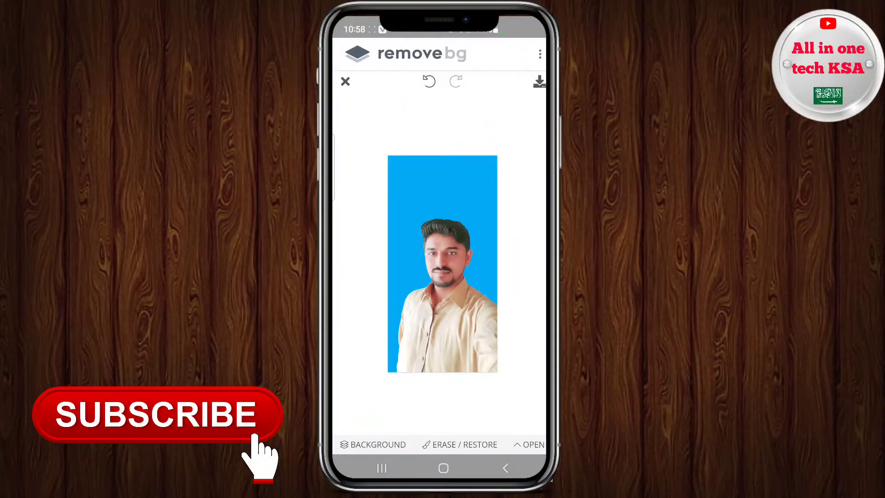
left_click(539, 82)
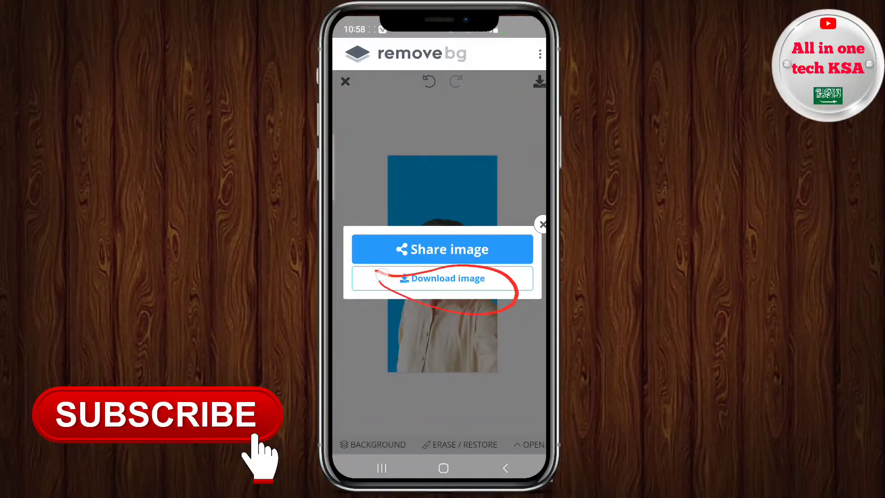
left_click(443, 279)
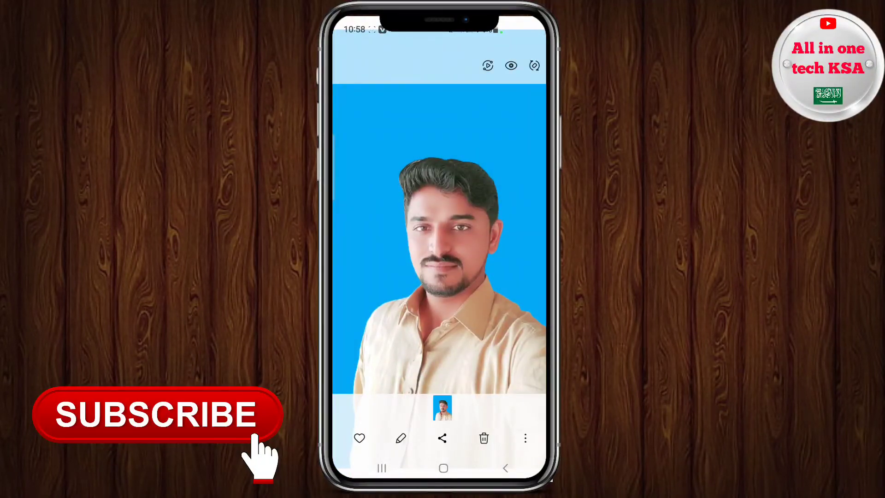
View the downloaded portrait full-screen, then go home and launch Gallery
left_click(374, 295)
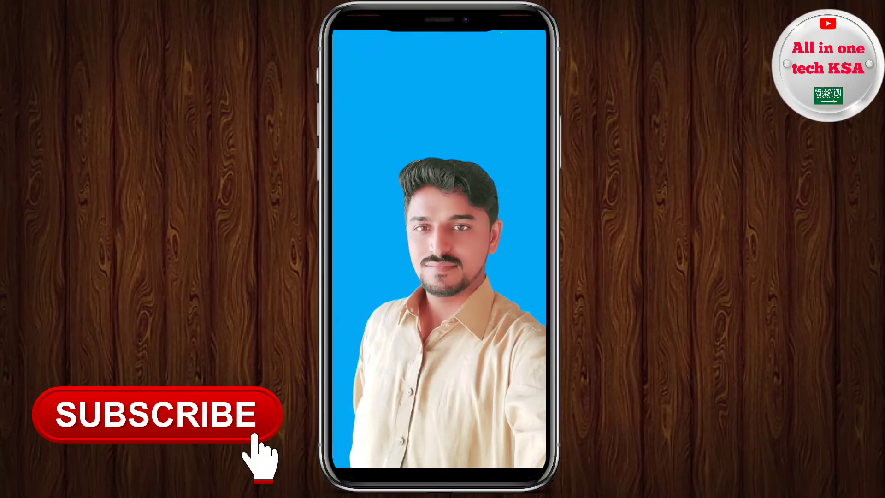
left_click(407, 299)
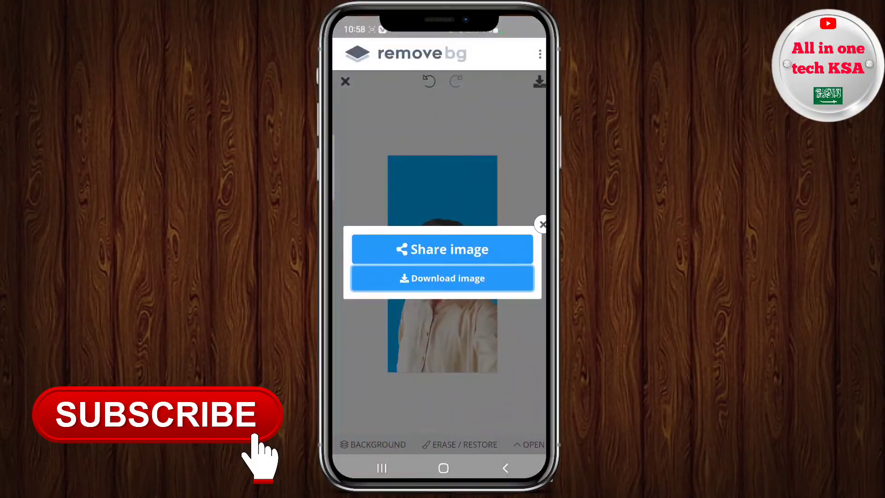
left_click(444, 468)
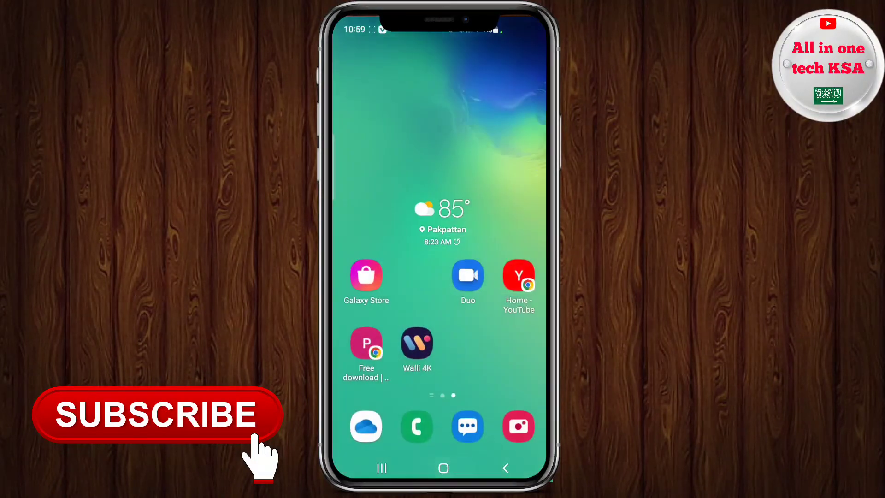
left_click_drag(398, 321, 466, 320)
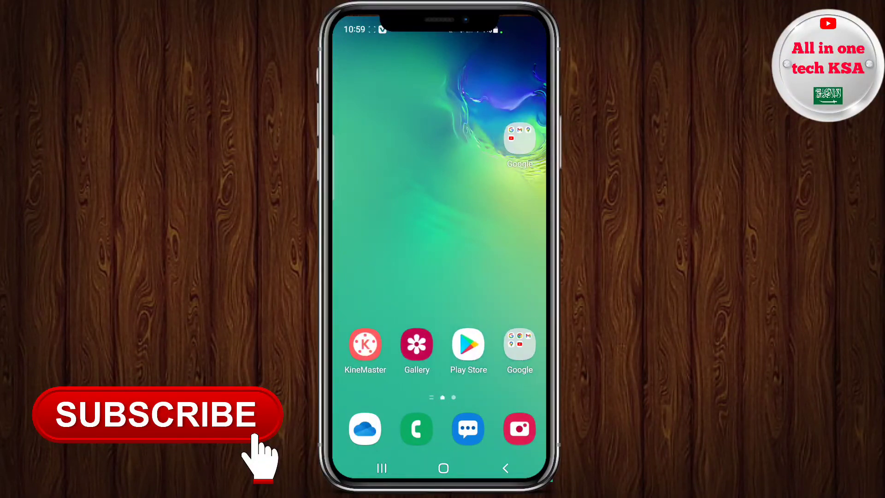
left_click(416, 347)
Confirm the newest Gallery photo is the saved light-blue portrait
left_click(360, 250)
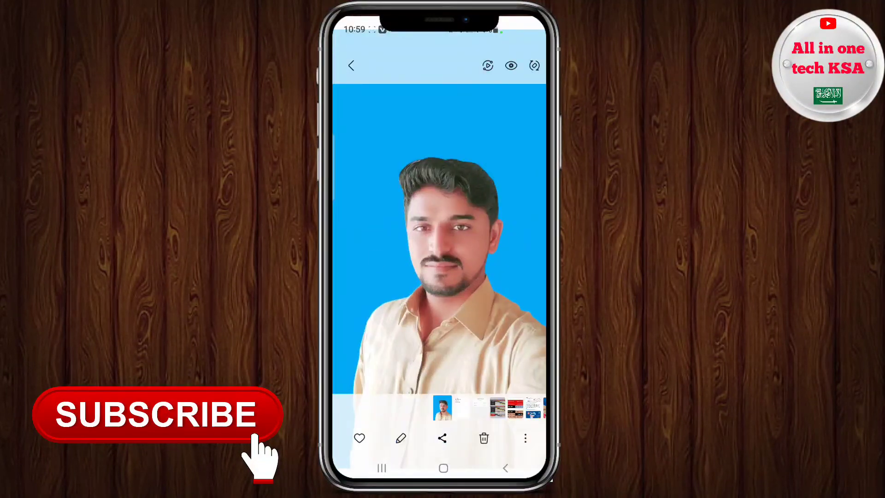
left_click(378, 260)
left_click(367, 272)
left_click(505, 468)
Switch back to remove.bg via recent apps and dismiss its download options
left_click(382, 468)
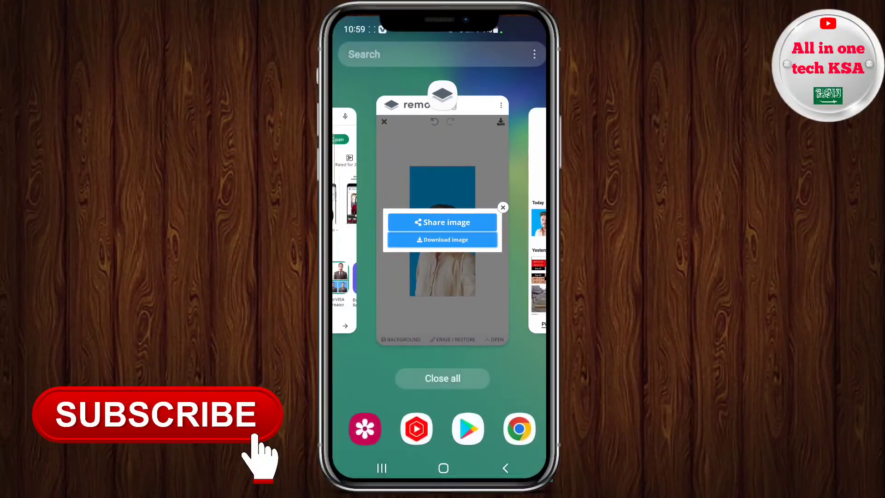
left_click(415, 198)
left_click(539, 224)
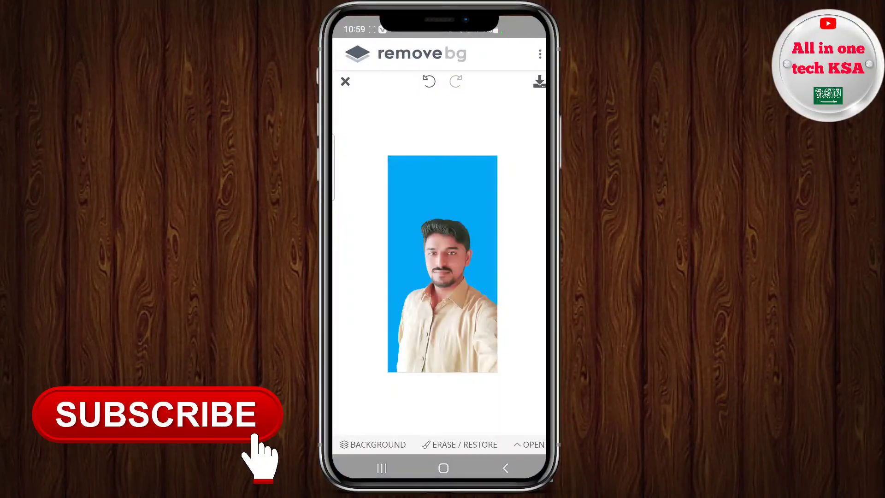
Close the editor and download the preview-size transparent cut-out
left_click(346, 81)
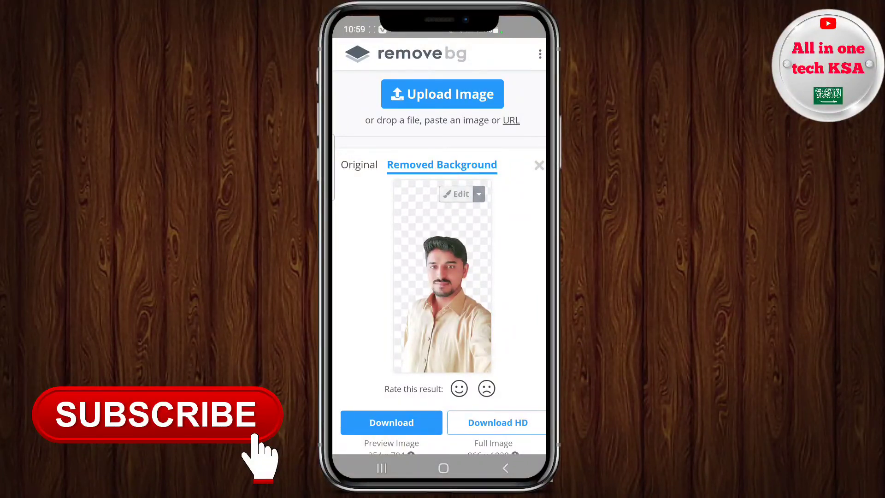
left_click(385, 424)
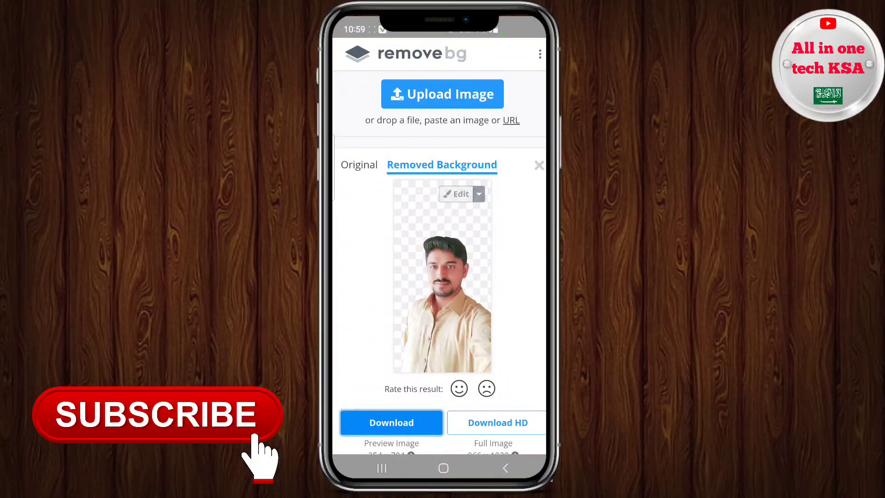